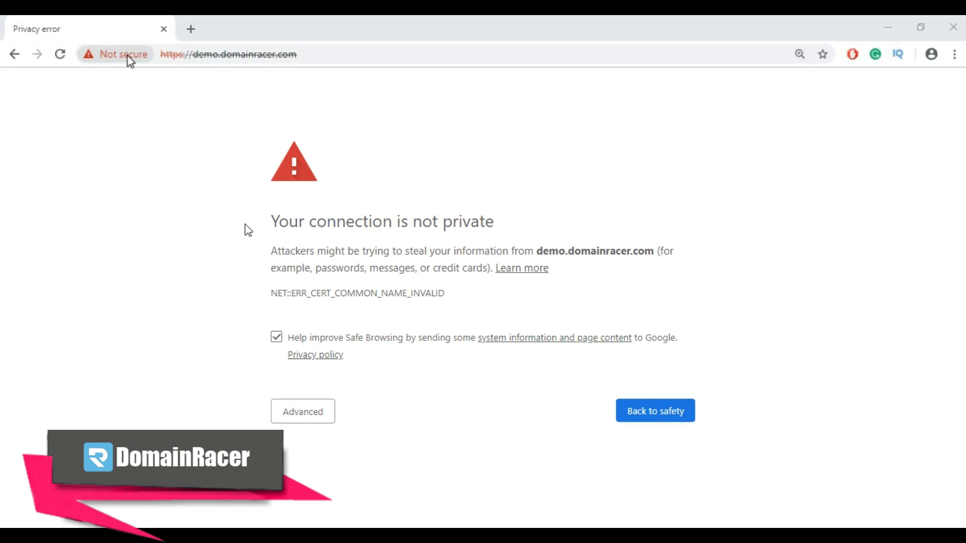
Turn on 'Set time automatically' in Windows date and time settings, correcting the clock to December 19, 2018.
left_click_drag(264, 222, 496, 233)
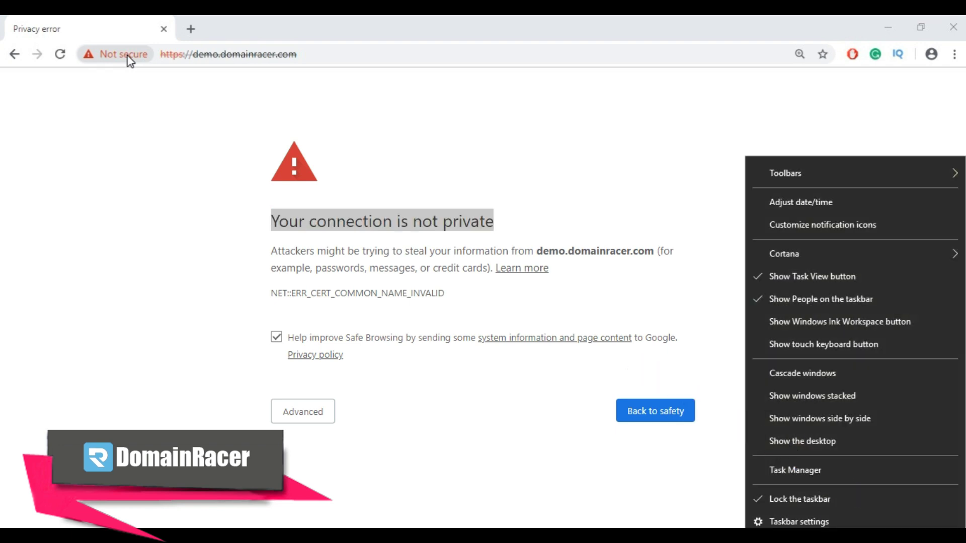
left_click(793, 201)
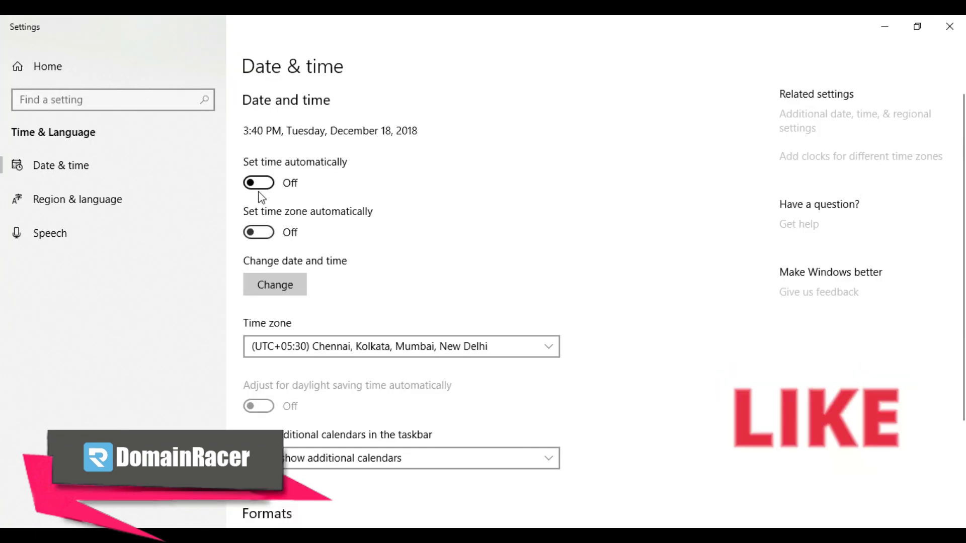
left_click(270, 182)
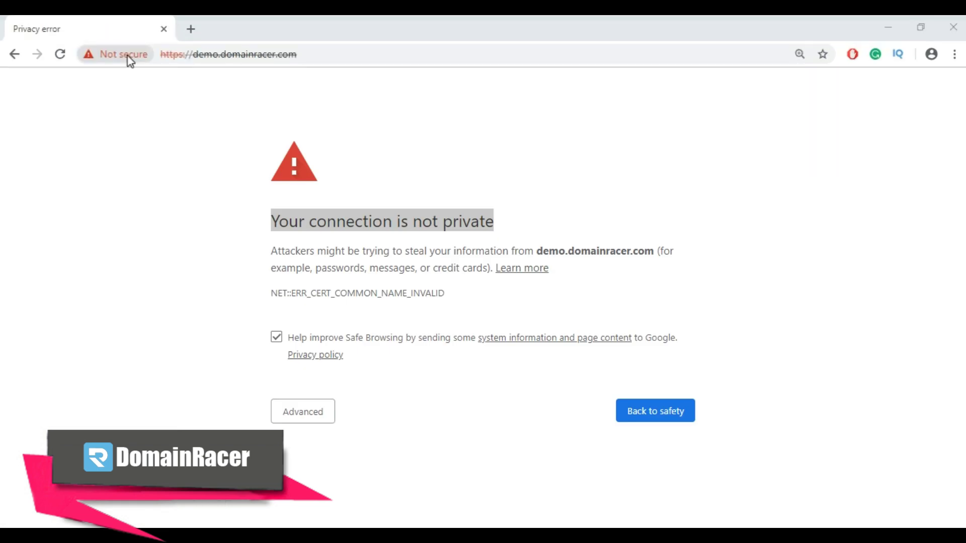
Select the 'Your connection is not private' heading on the error page, then deselect it.
left_click_drag(272, 222, 502, 217)
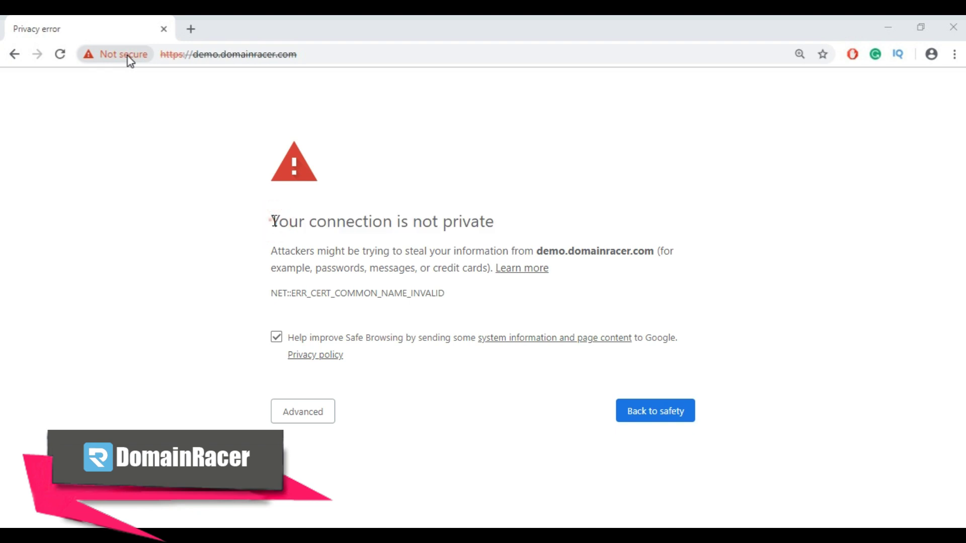
left_click(502, 217)
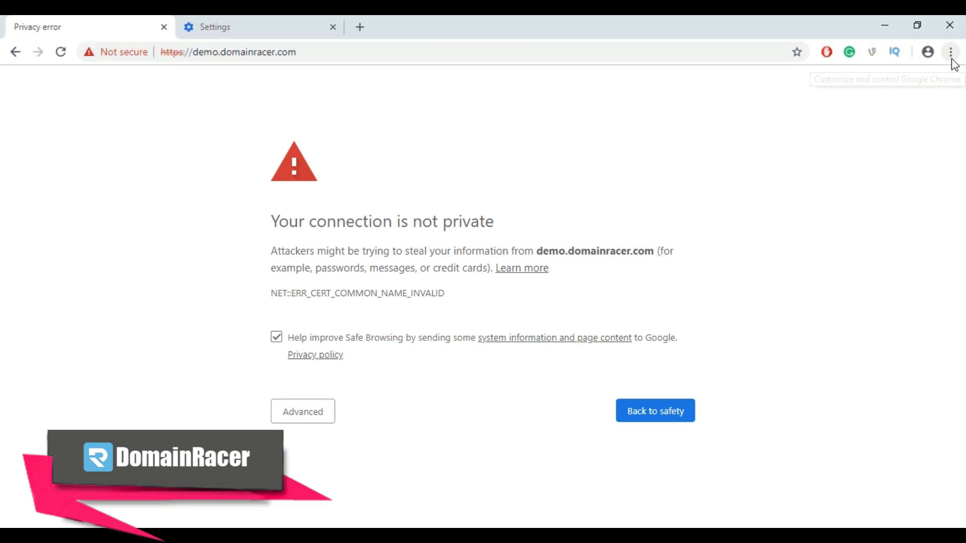
Clear all-time browsing history, cookies and cached files via Settings' Advanced Clear browsing data.
left_click(951, 52)
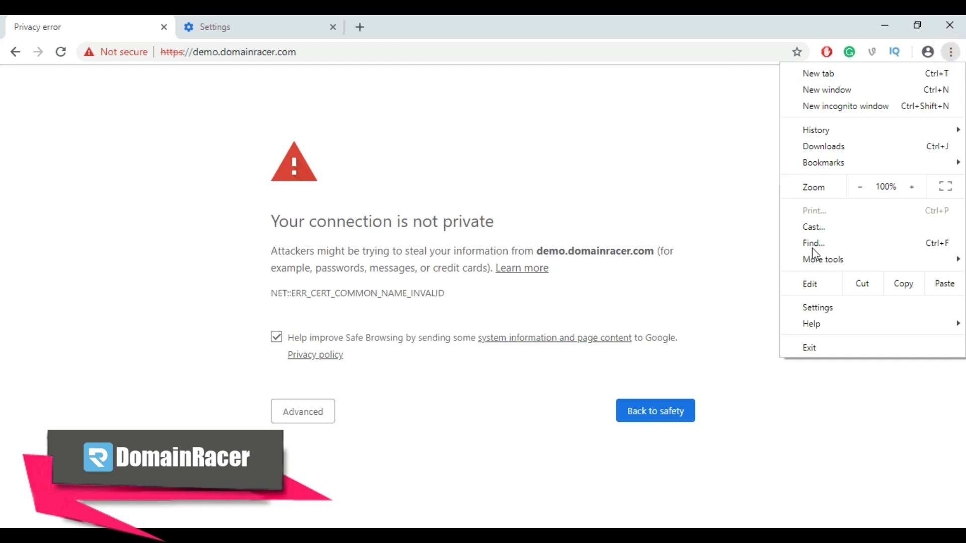
left_click(815, 306)
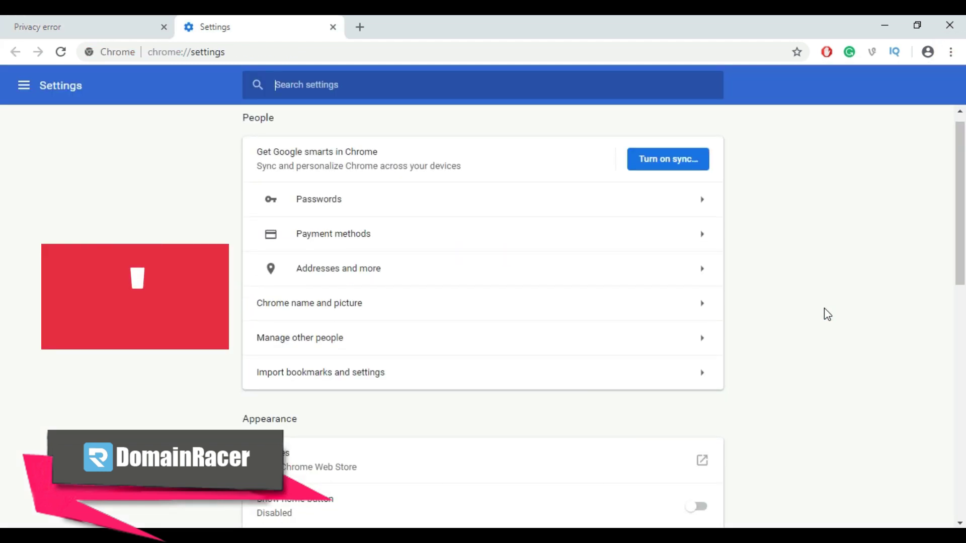
scroll(825, 307, "down", 5)
scroll(824, 308, "down", 5)
left_click(466, 471)
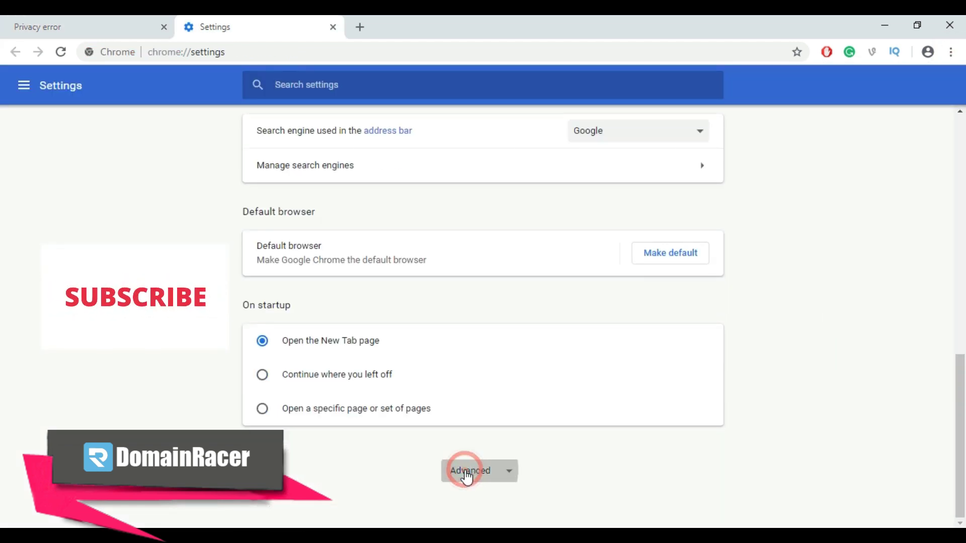
scroll(466, 477, "down", 1)
scroll(467, 478, "down", 2)
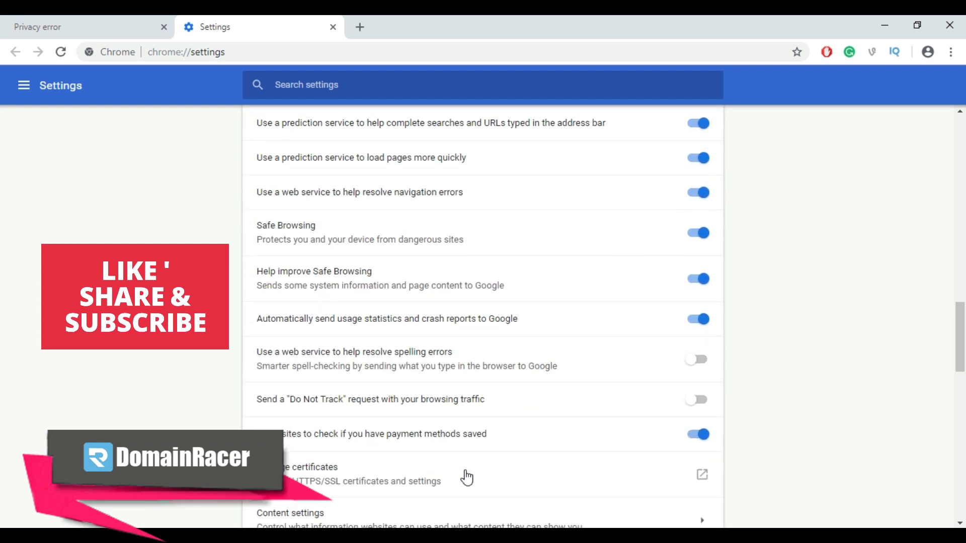
scroll(466, 477, "down", 2)
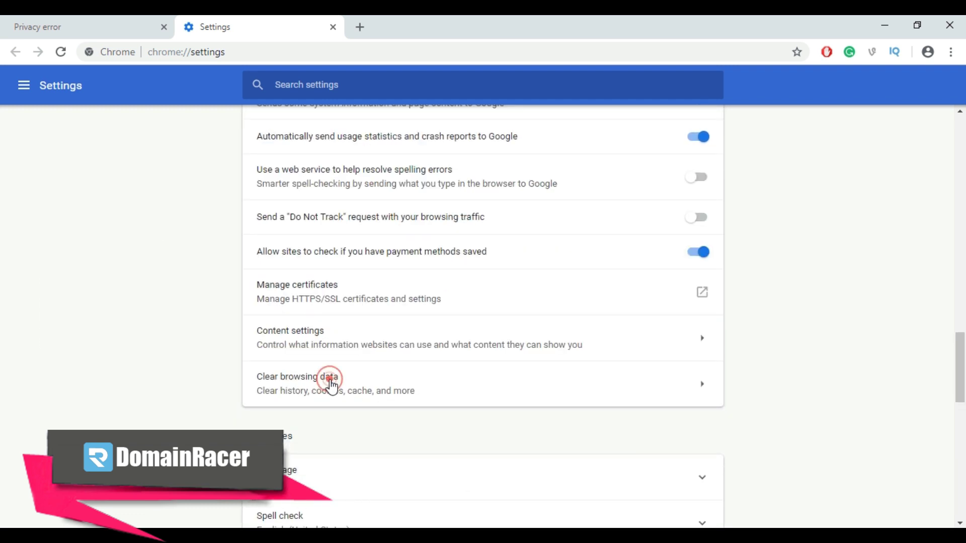
left_click(330, 383)
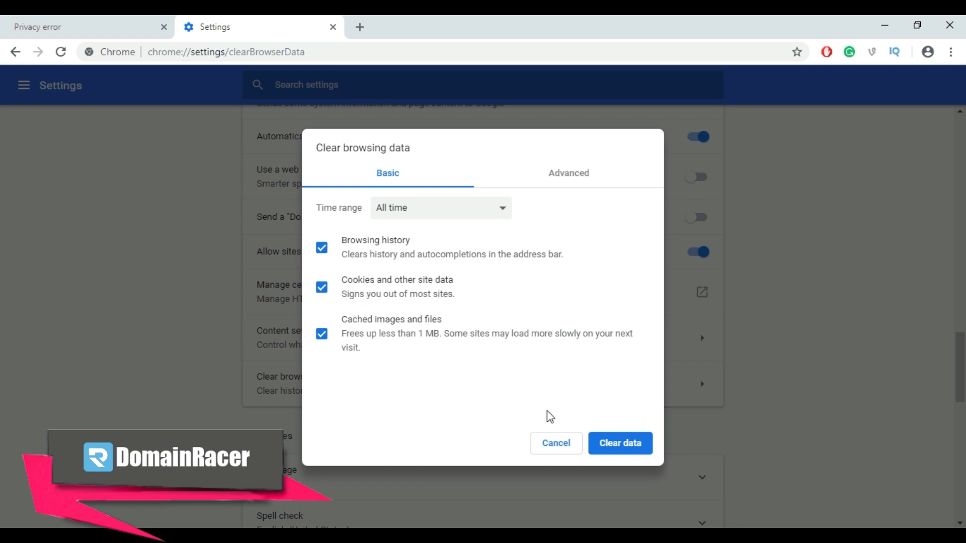
left_click(631, 444)
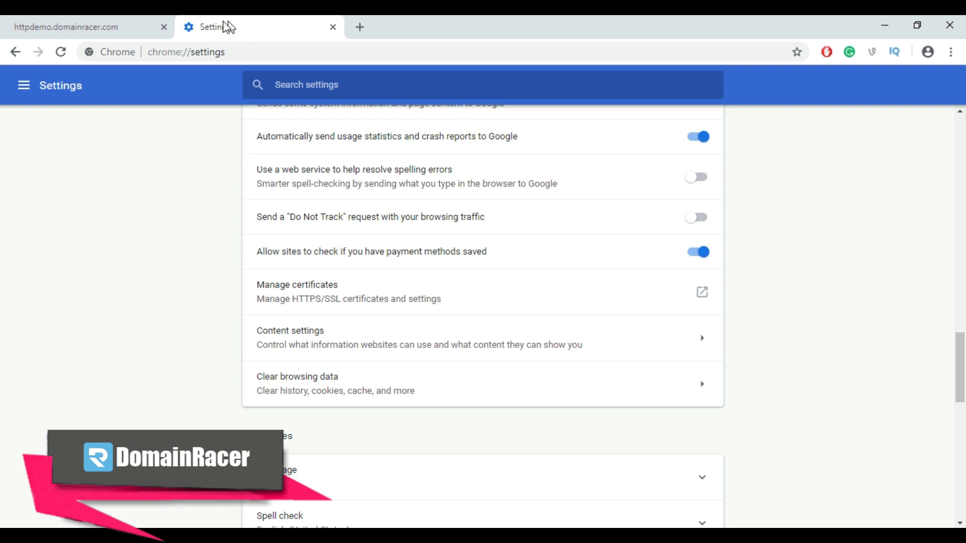
Reload the demo.domainracer.com tab, which still shows the connection-not-private error.
left_click(104, 30)
left_click(58, 51)
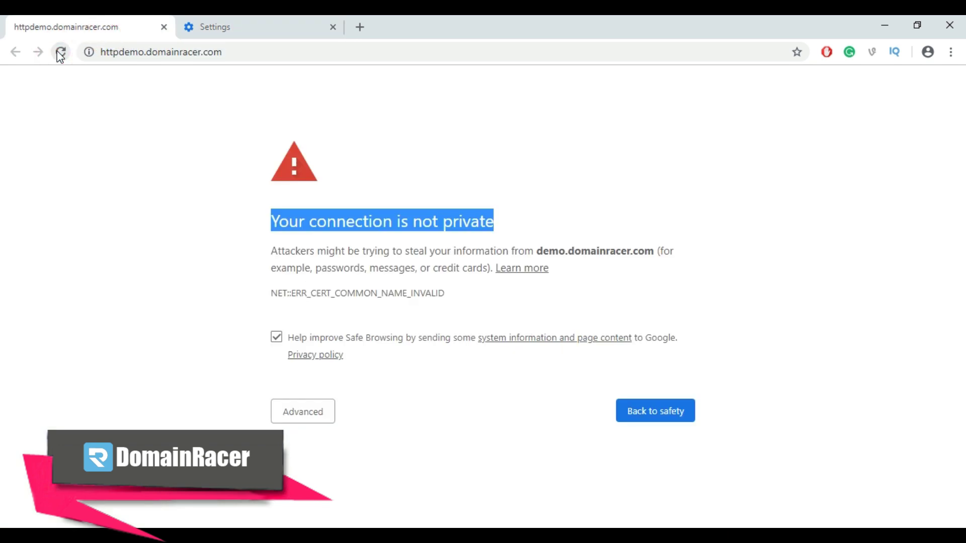